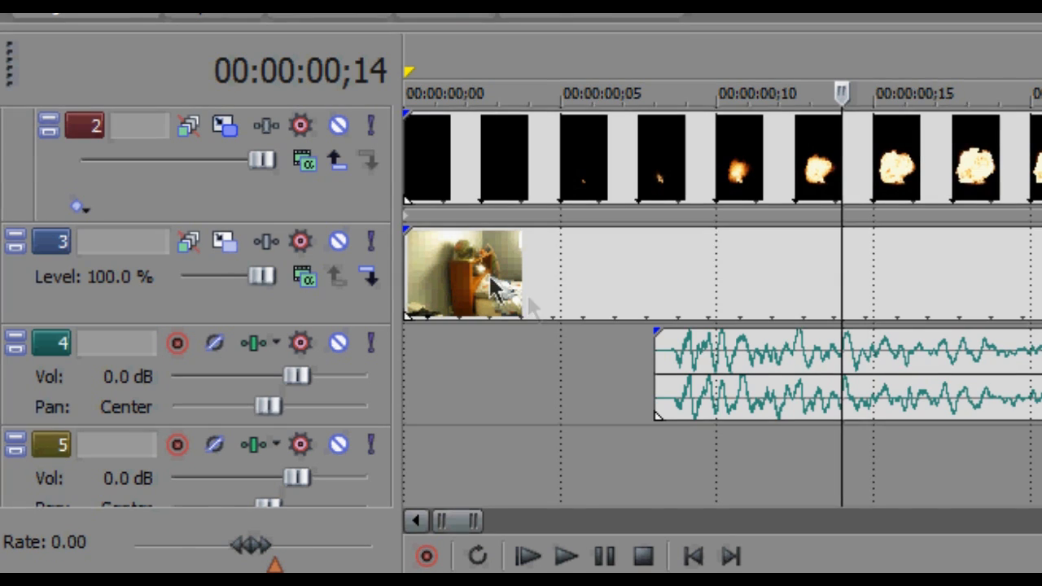
Step: Play the finished example project from the start, and solo track 3 to view the original footage alone
click(513, 554)
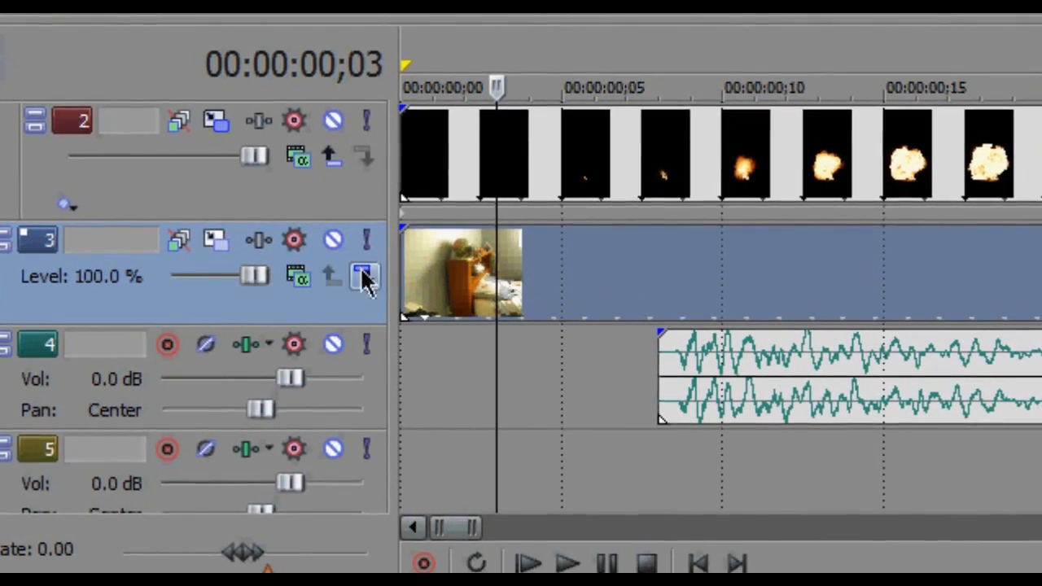
click(333, 317)
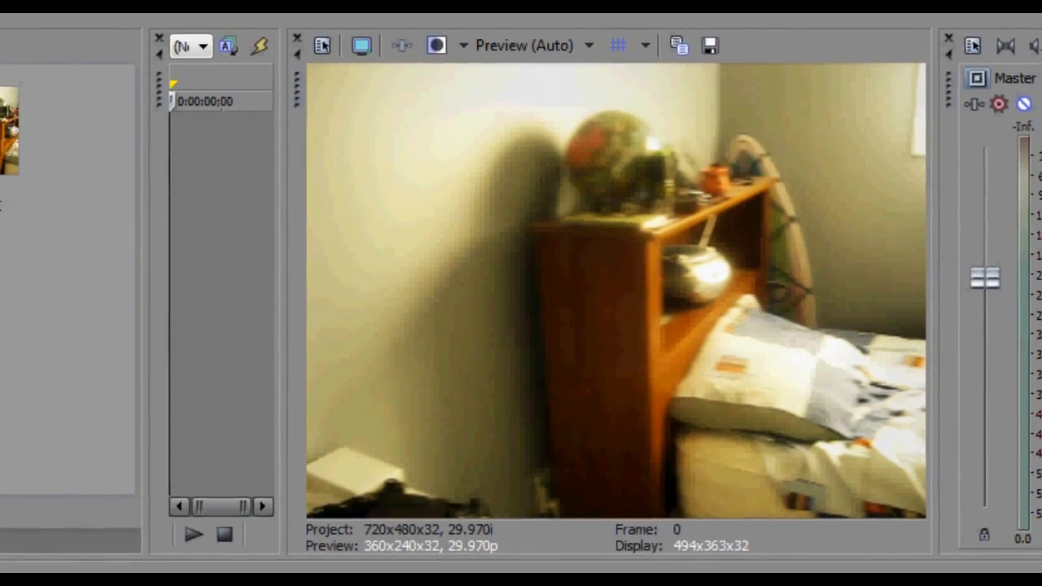
key(space)
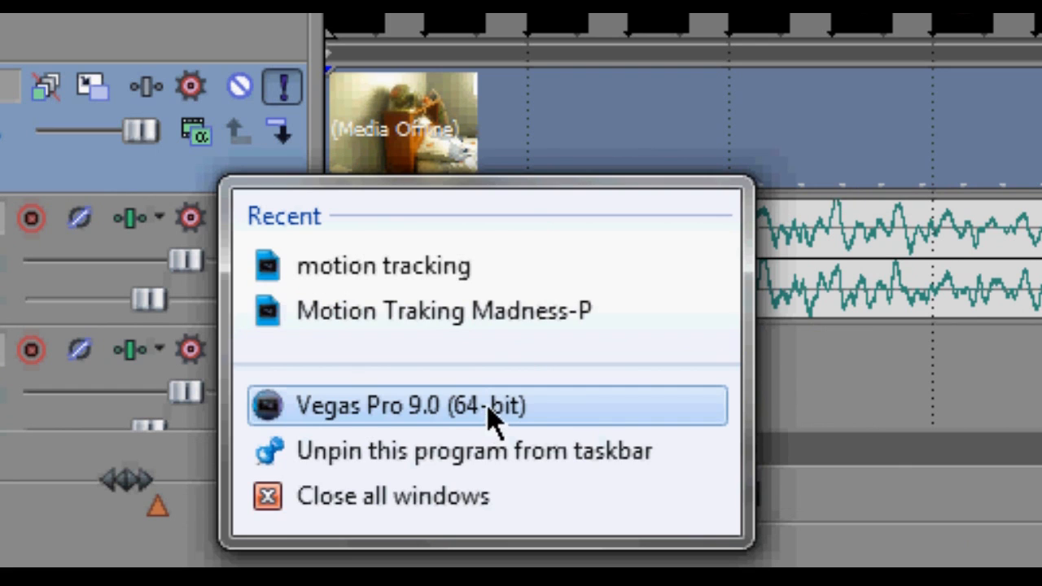
Step: Open a new Vegas Pro 9.0 window and import the video clip MVI_0890 from the Quicker way to clean folder
click(501, 405)
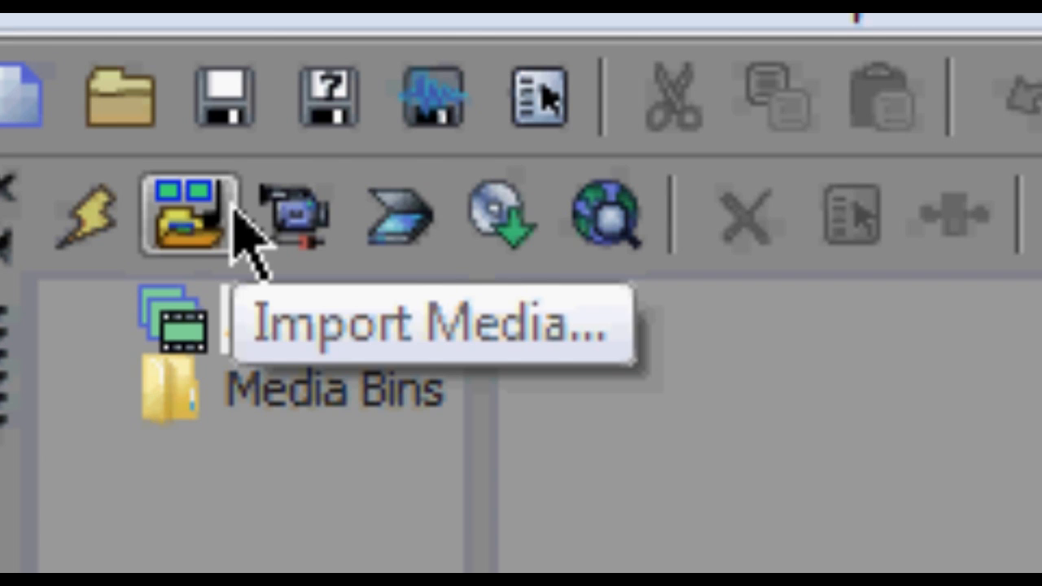
click(36, 67)
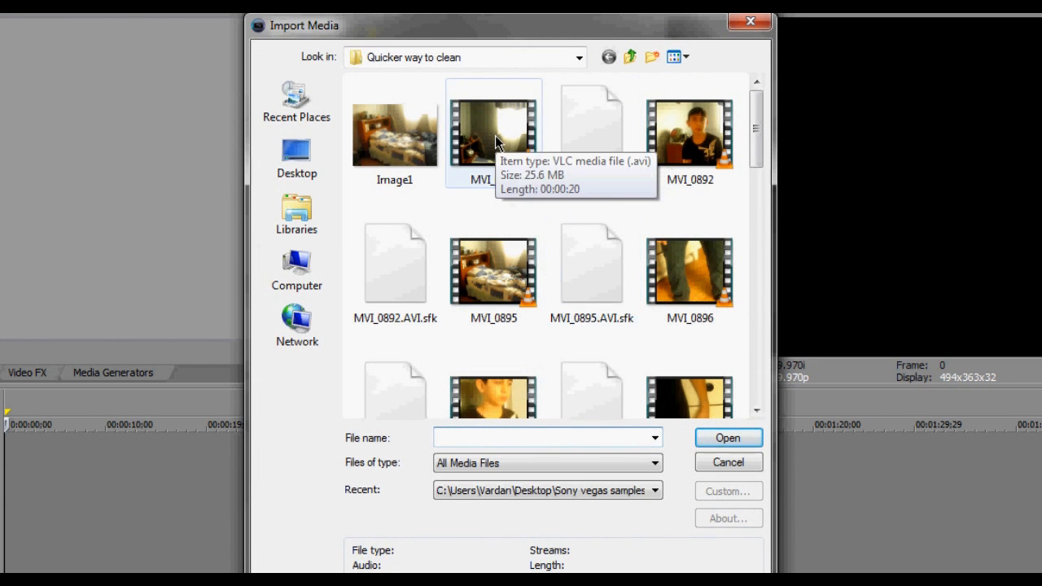
click(495, 137)
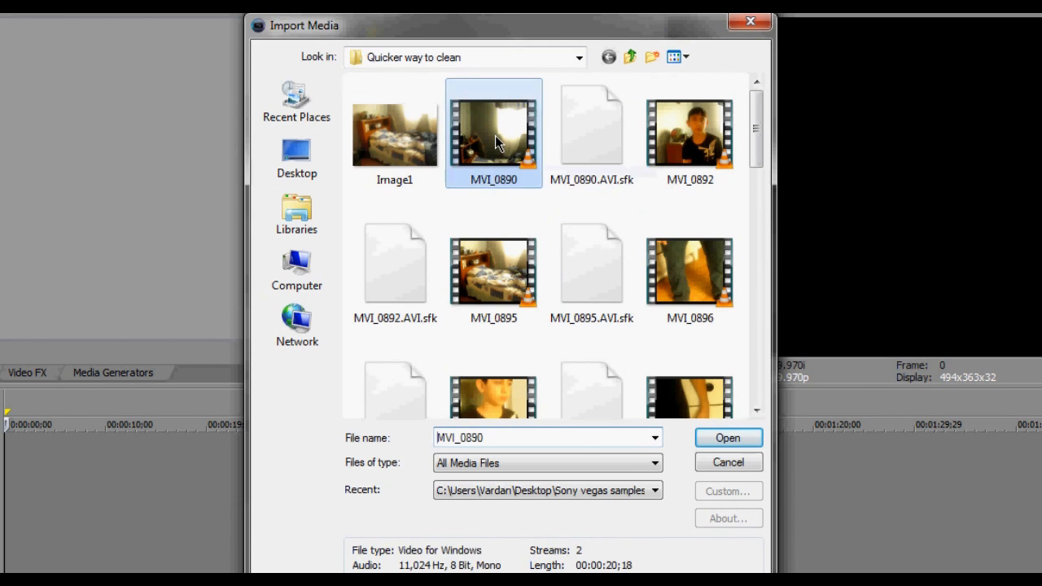
click(728, 438)
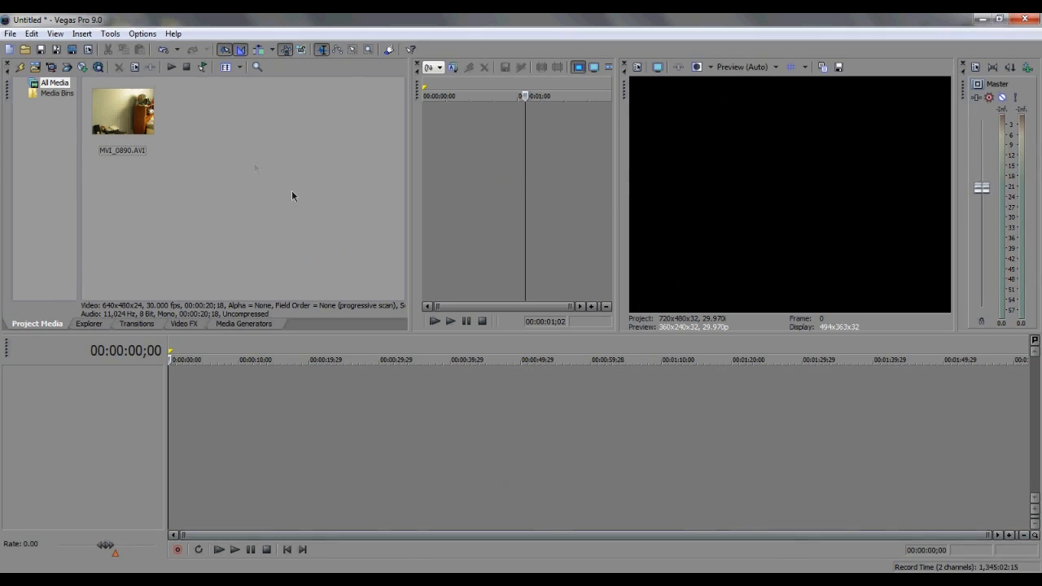
Step: Place the MVI_0890 clip at the start of the timeline and delete its audio track
drag(122, 147, 160, 411)
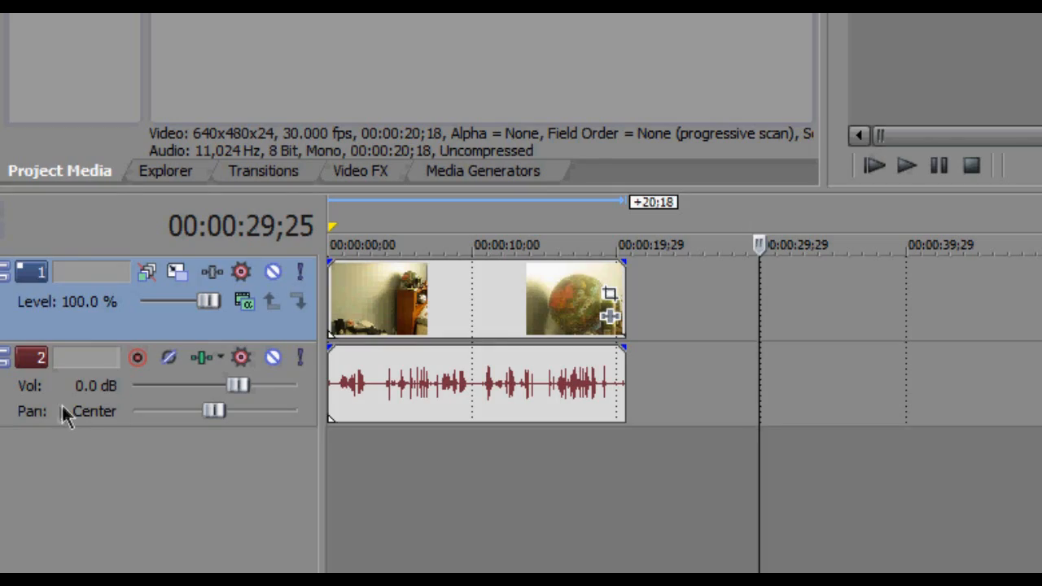
click(70, 417)
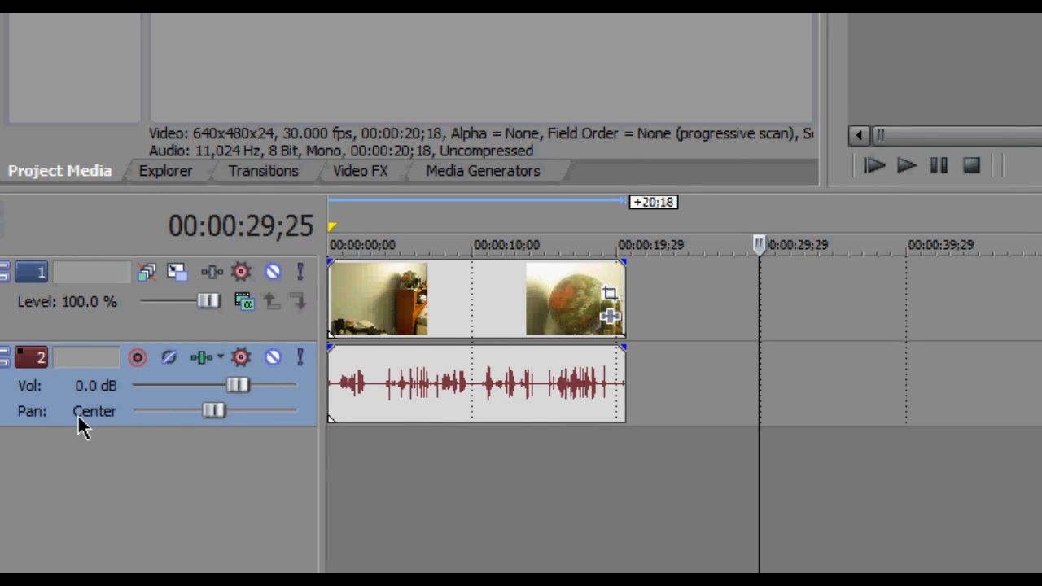
key(Delete)
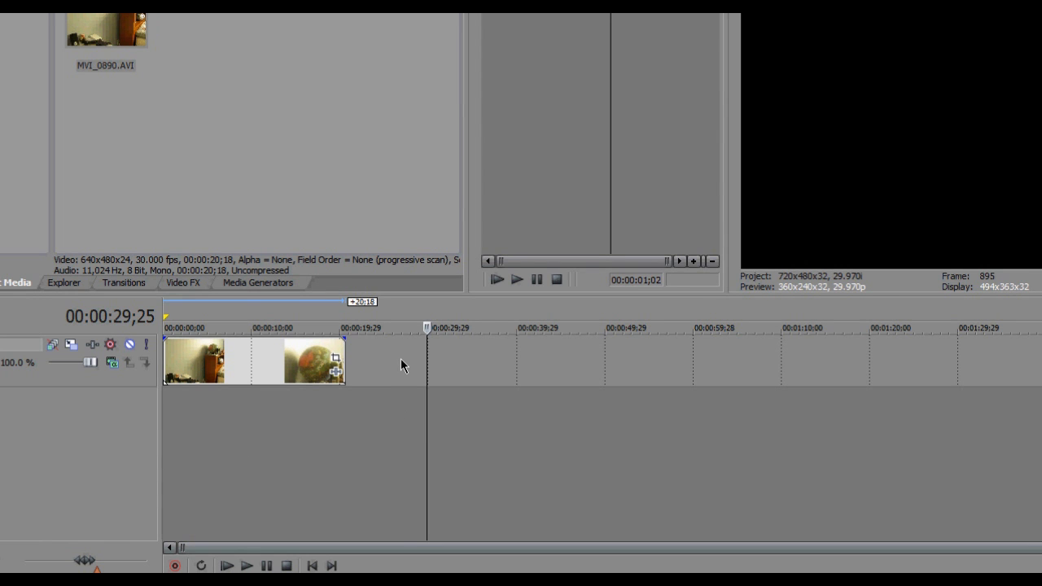
Step: Insert three empty video tracks above the footage track
right_click(401, 358)
click(418, 398)
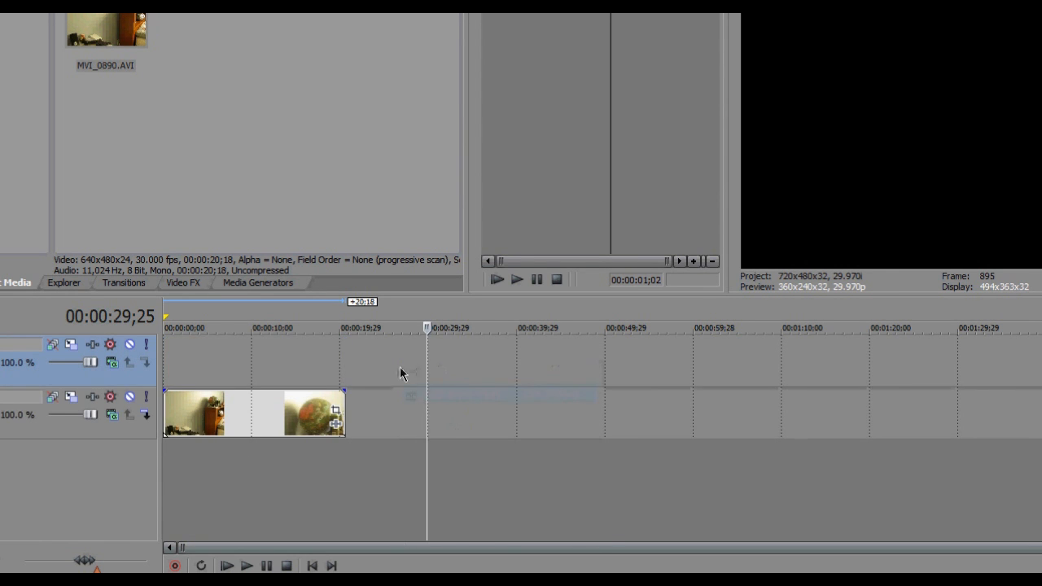
right_click(396, 367)
click(415, 399)
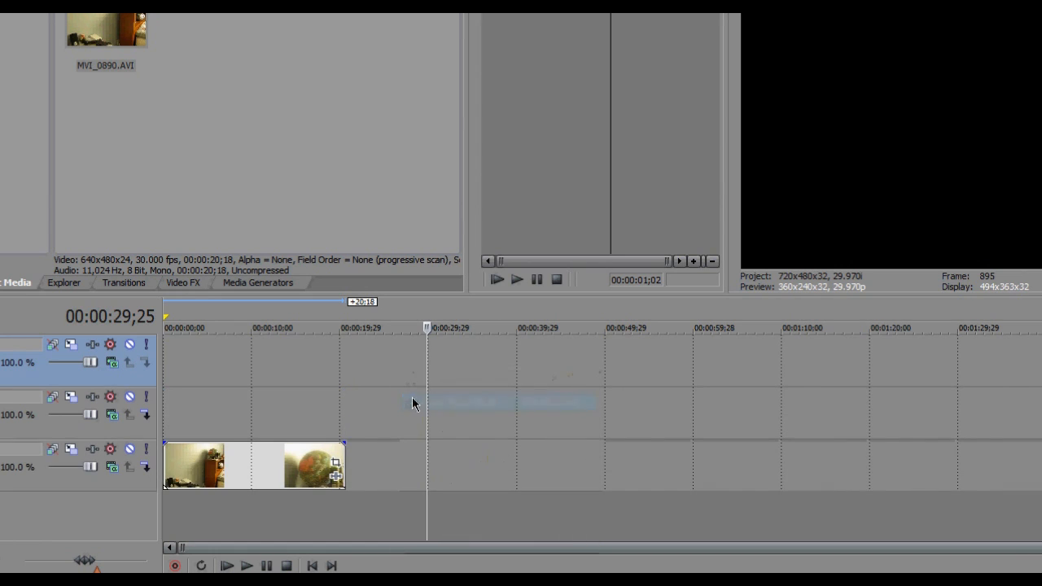
right_click(411, 371)
click(448, 405)
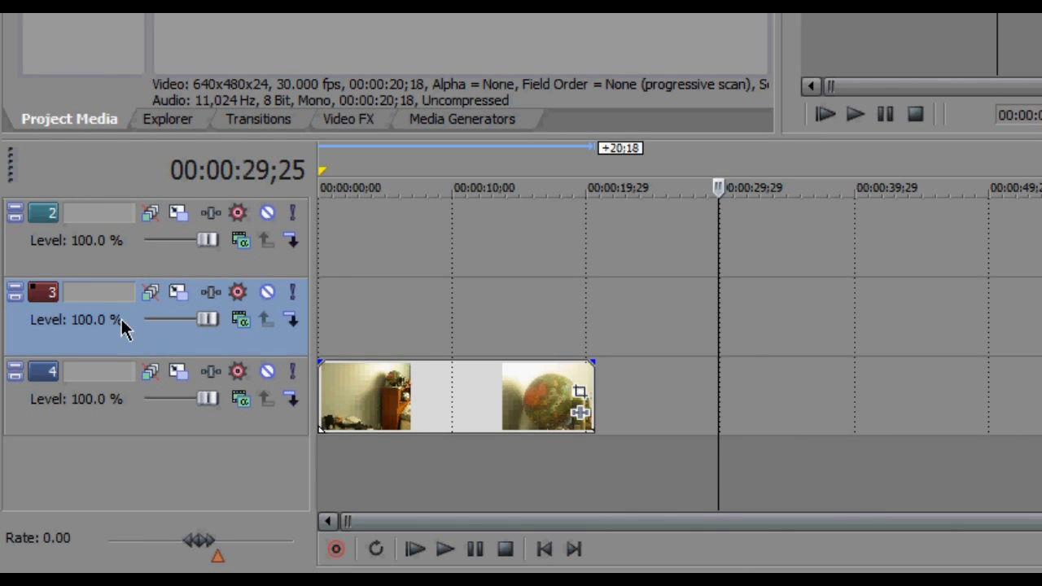
Step: Move the empty track 3 below the footage track and trim the footage clip to end at 00:00:02;13
drag(122, 326, 122, 480)
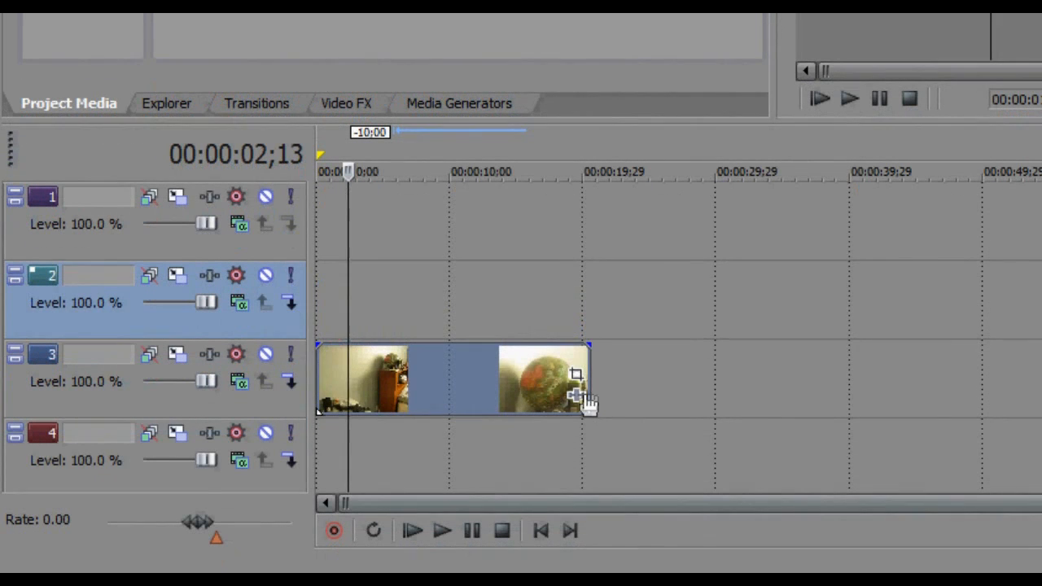
drag(579, 397, 348, 407)
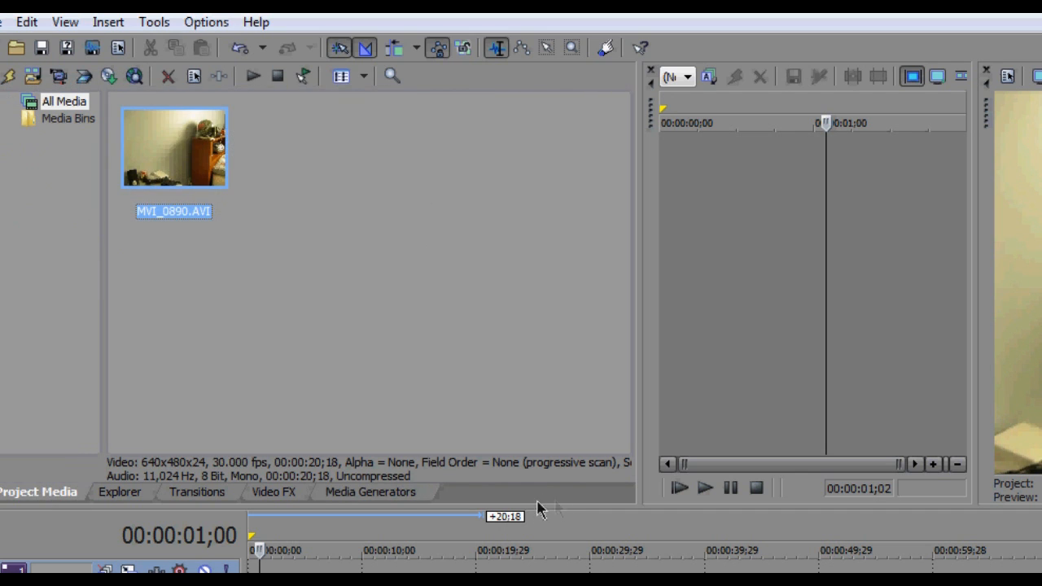
Step: Add a Magenta solid color event at the start of track 1 and trim it to the footage clip's length
click(394, 493)
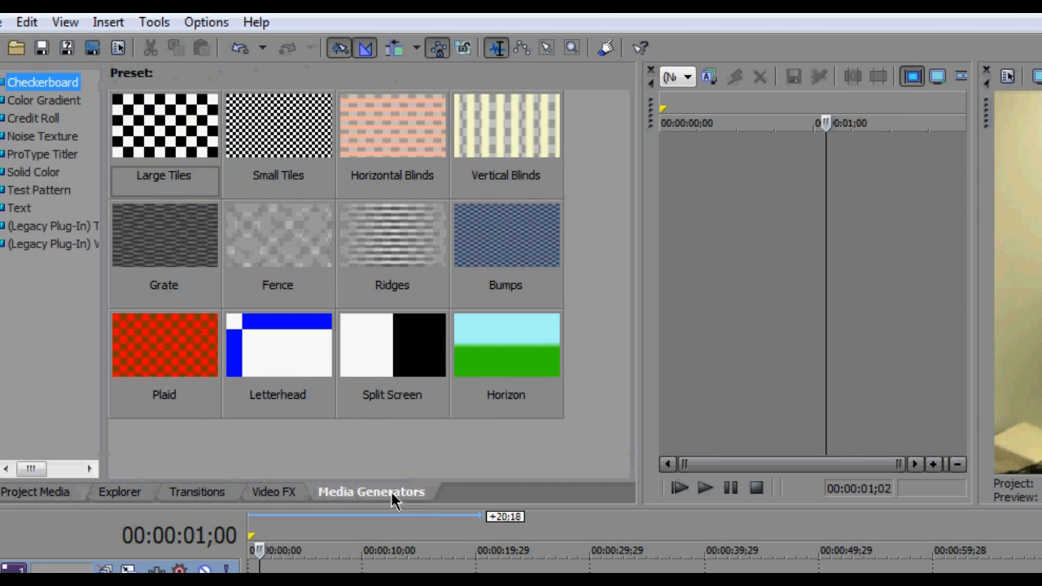
click(49, 173)
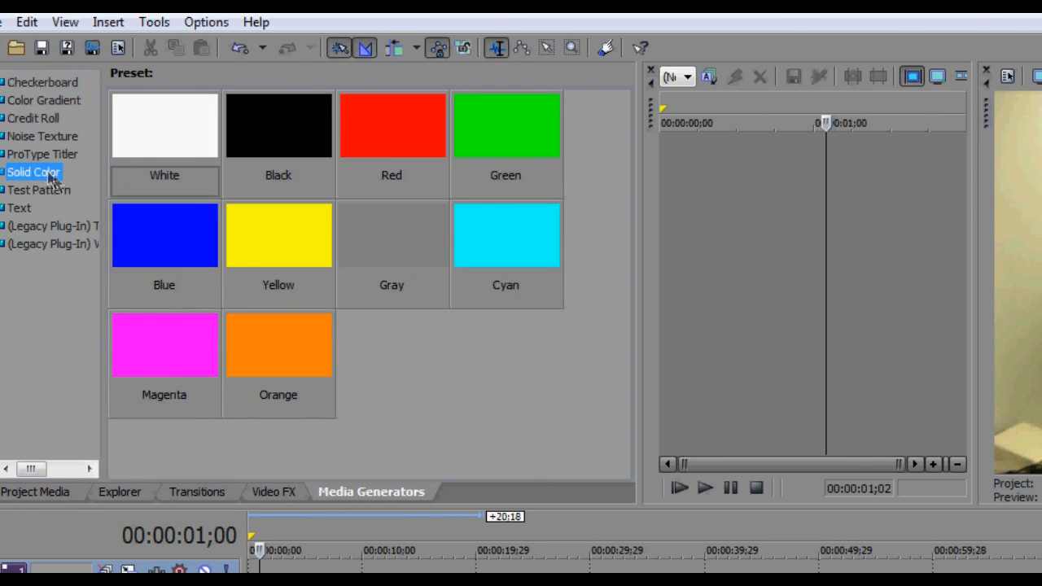
double_click(173, 356)
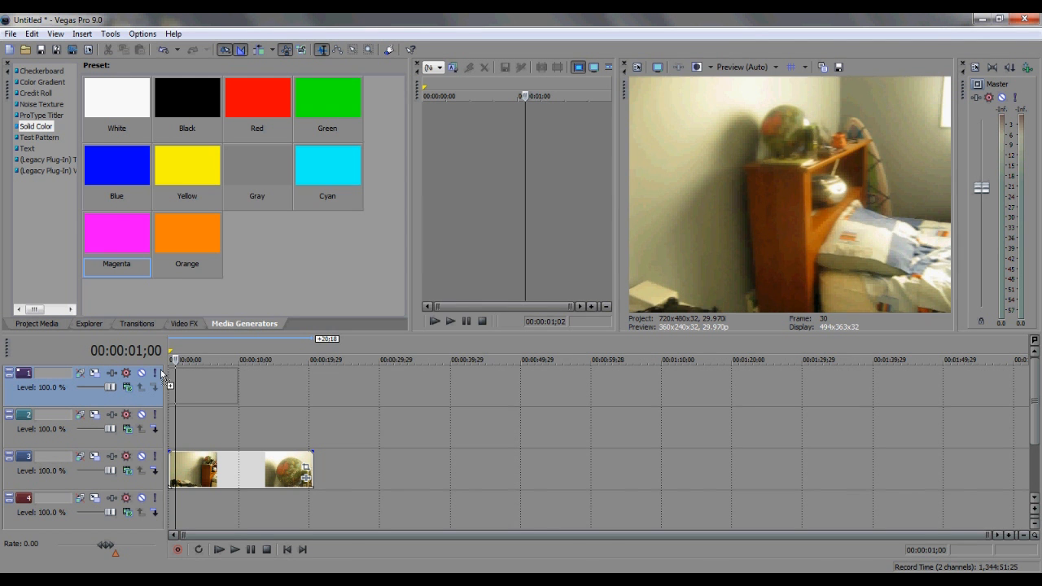
click(494, 141)
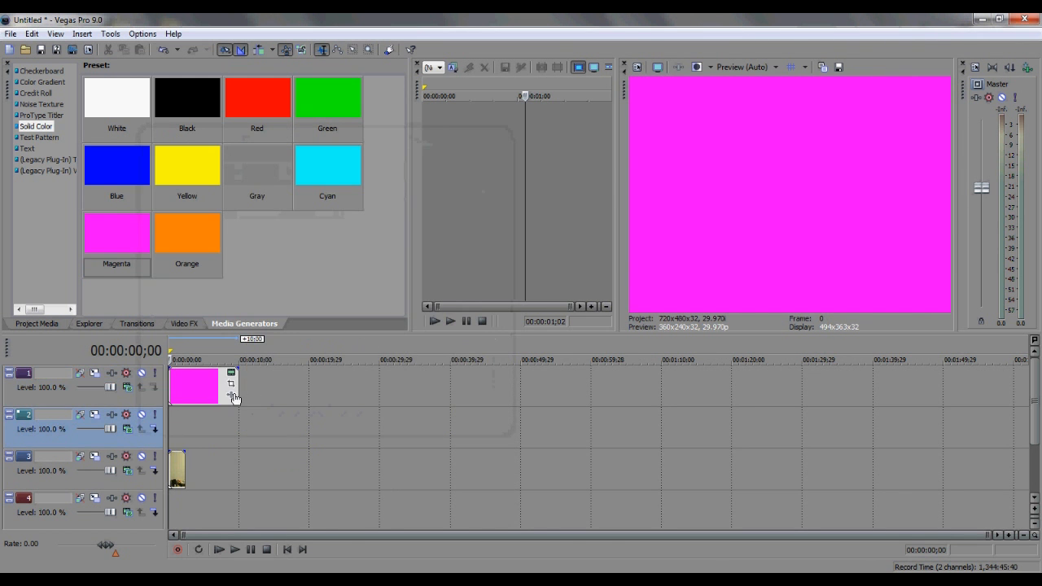
drag(237, 397, 185, 398)
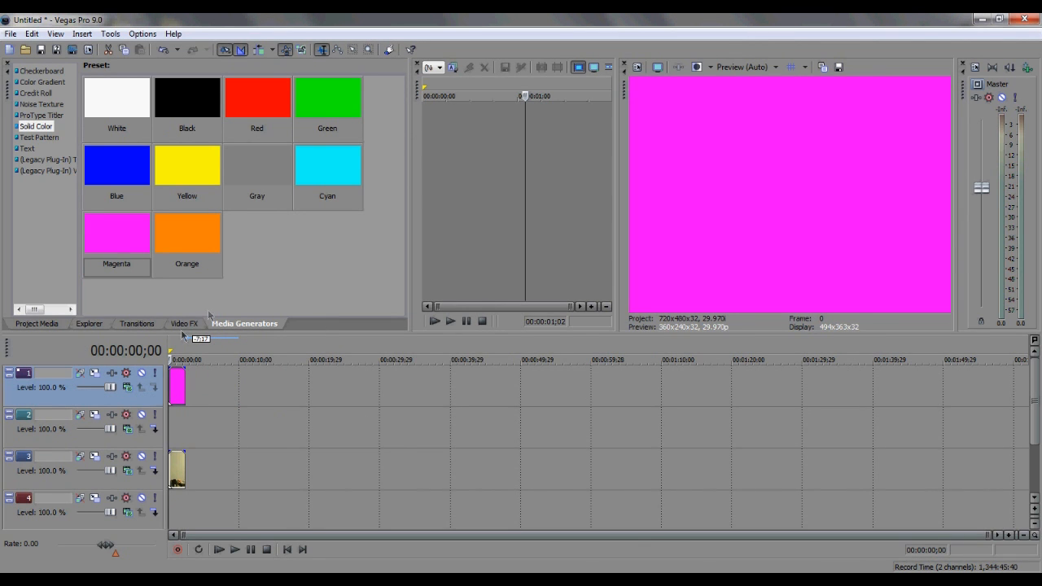
Step: Enable the mask in the magenta event's Pan/Crop, draw a small triangle near the frame's centre, and reposition it over the footage
scroll(220, 387, up, 5)
scroll(237, 400, up, 2)
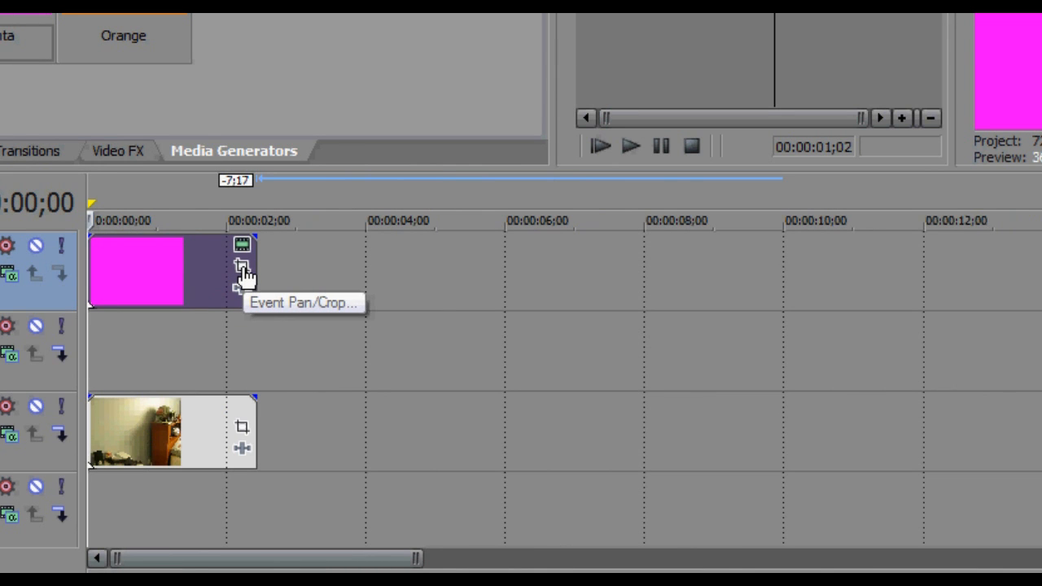
click(244, 277)
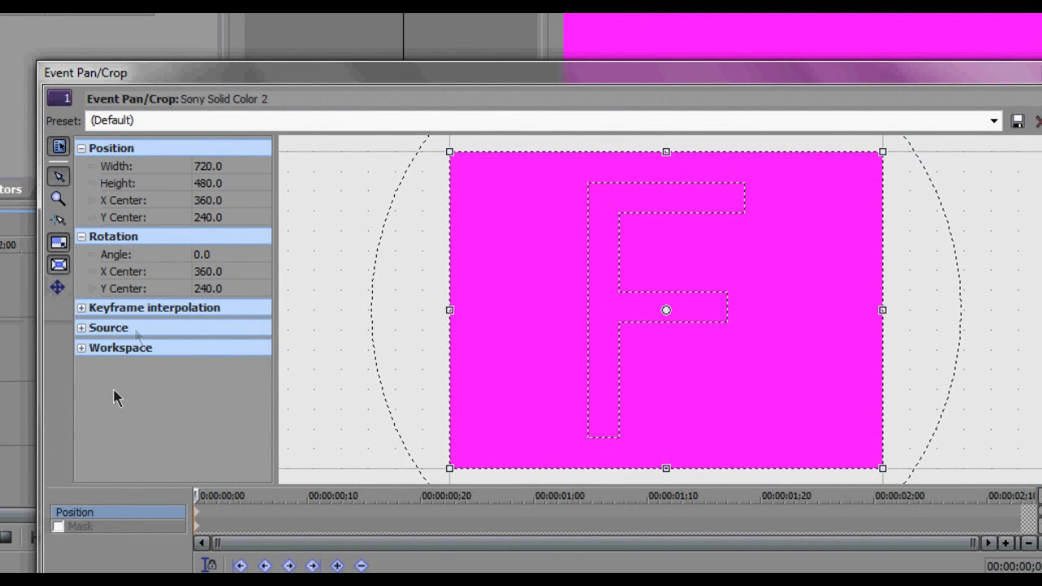
click(58, 527)
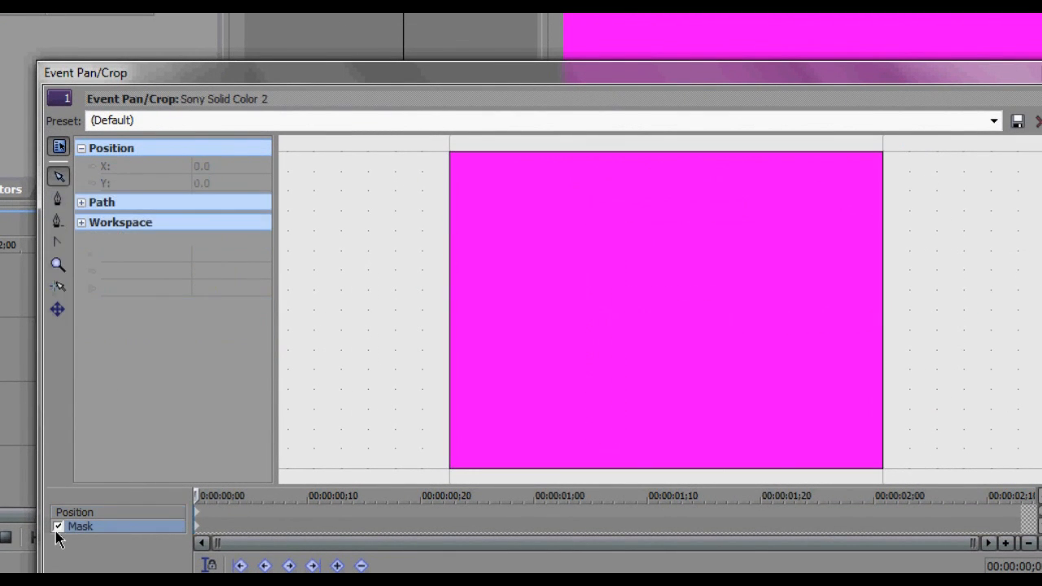
click(60, 201)
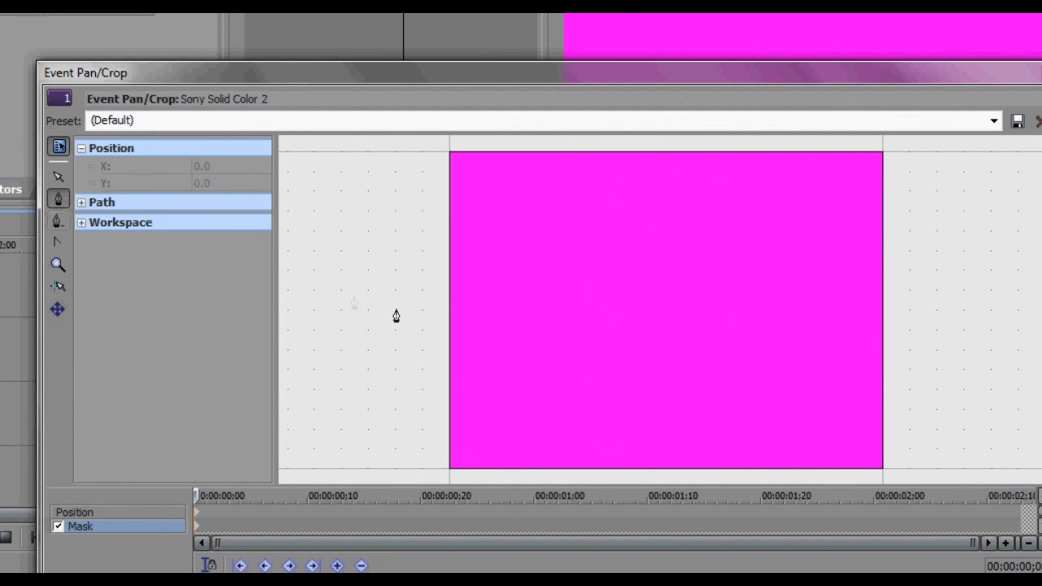
click(639, 286)
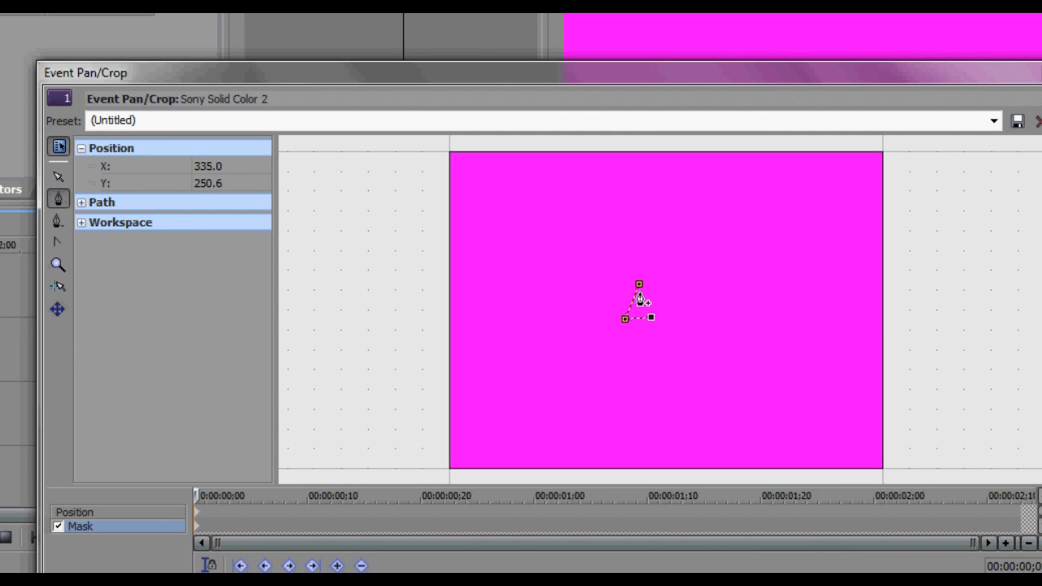
click(638, 286)
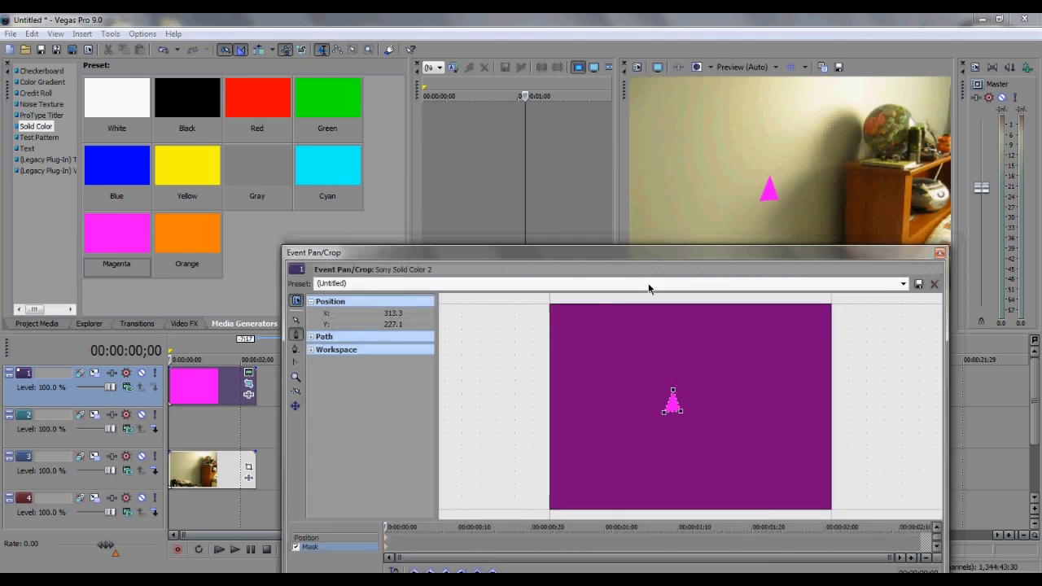
drag(604, 76, 516, 235)
drag(599, 354, 554, 241)
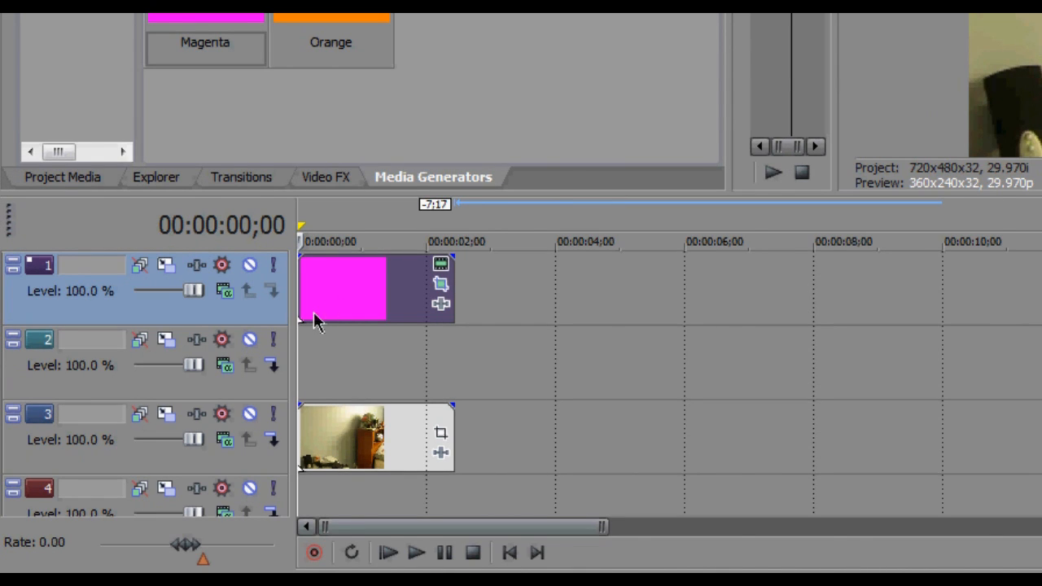
Step: Make track 2 a compositing child of track 1 and open track 1's Parent Motion settings
click(272, 366)
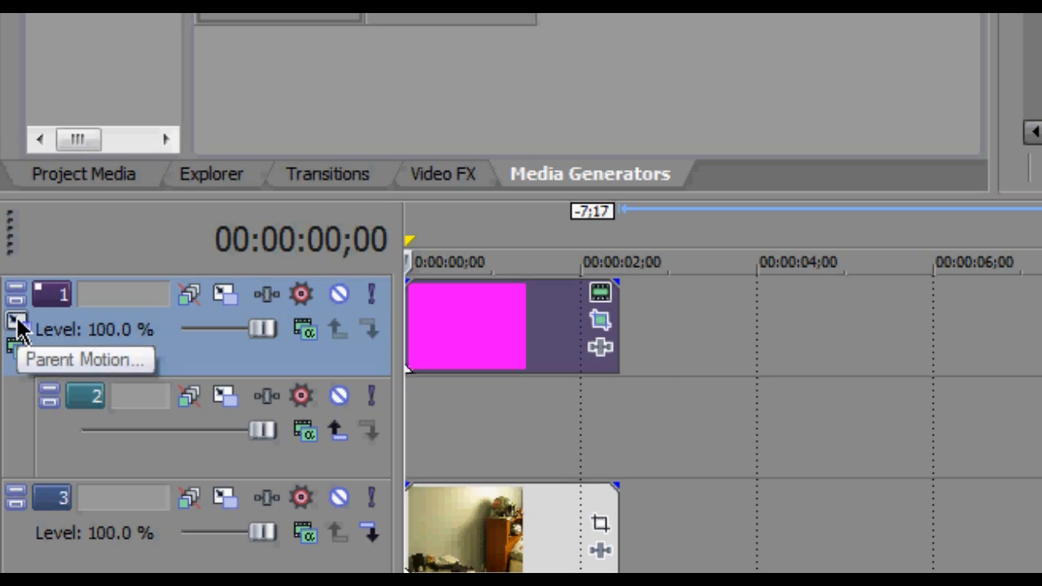
click(18, 326)
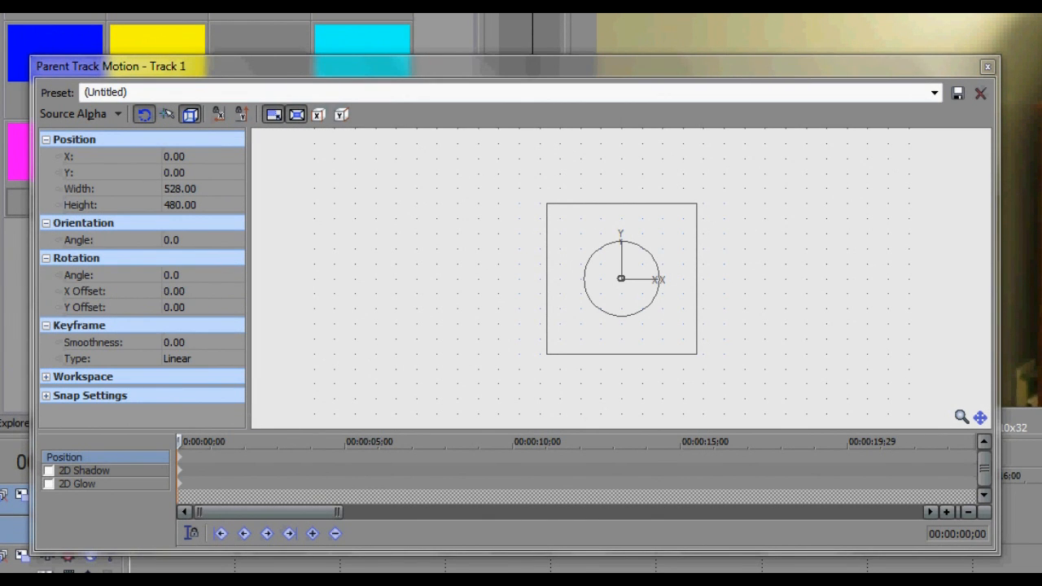
Step: Starting from the first frame, keyframe the parent motion on the opening frames, with position X -1.37, Y 1.24 at 00:00:00;02
click(185, 456)
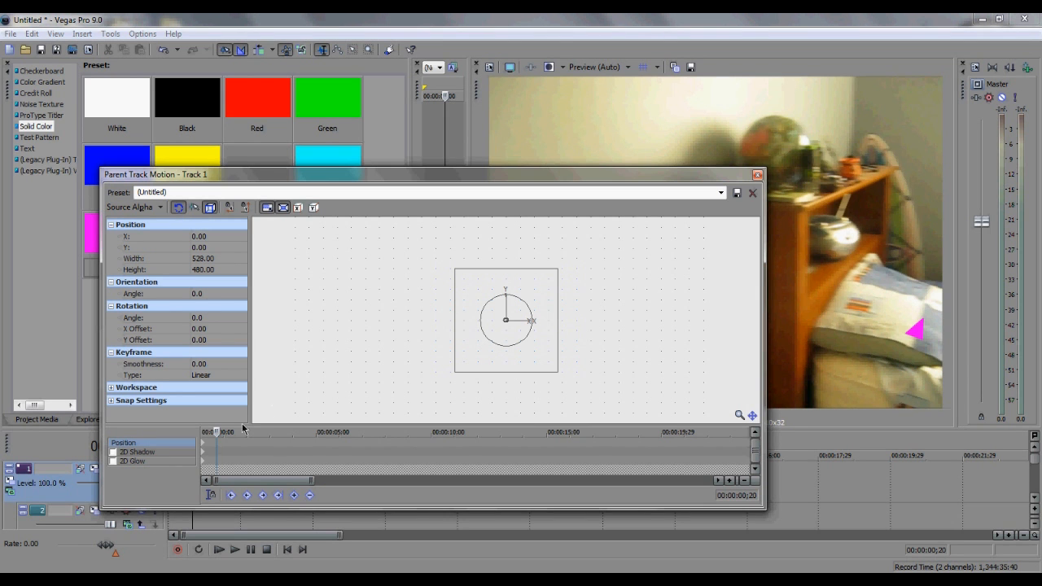
drag(216, 432, 203, 433)
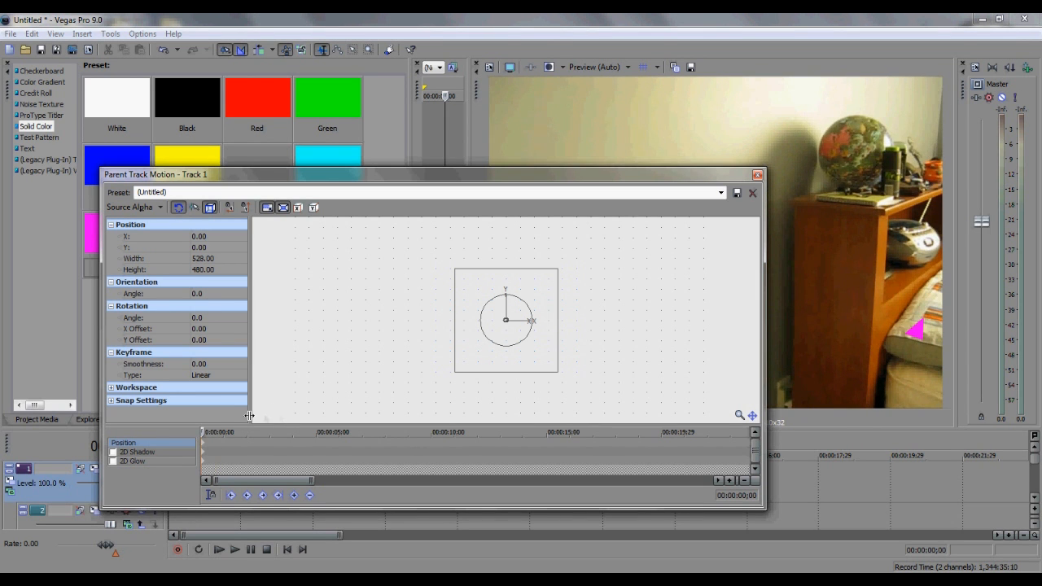
scroll(514, 358, down, 1)
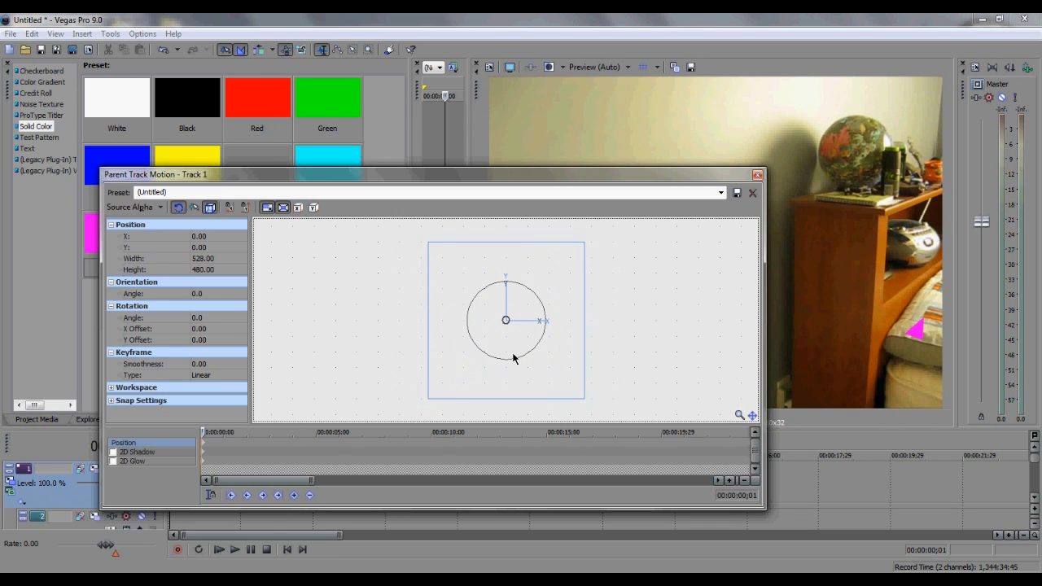
scroll(514, 358, up, 5)
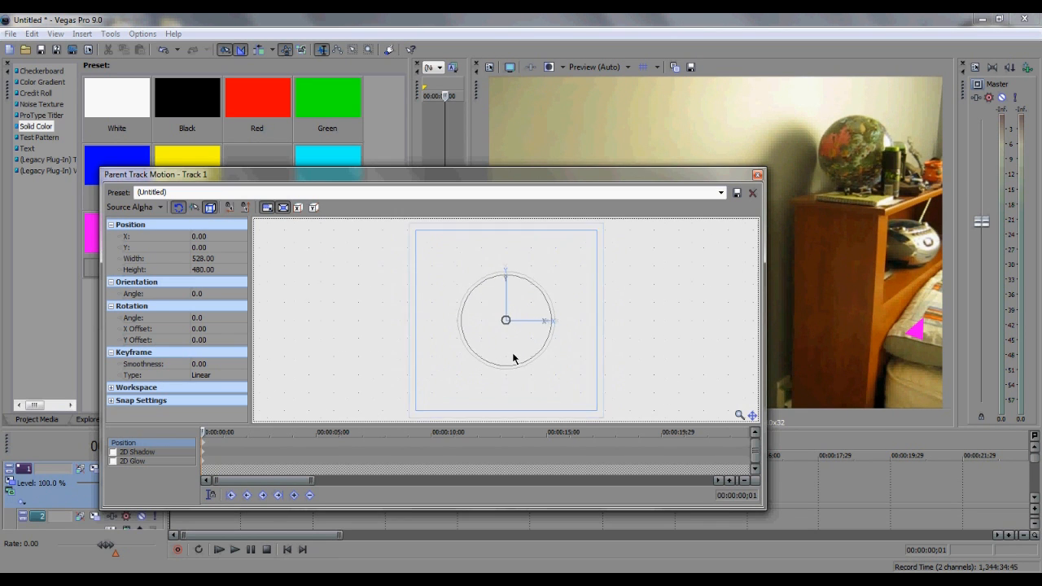
scroll(514, 358, down, 3)
scroll(514, 358, up, 1)
scroll(514, 358, down, 1)
scroll(513, 358, up, 1)
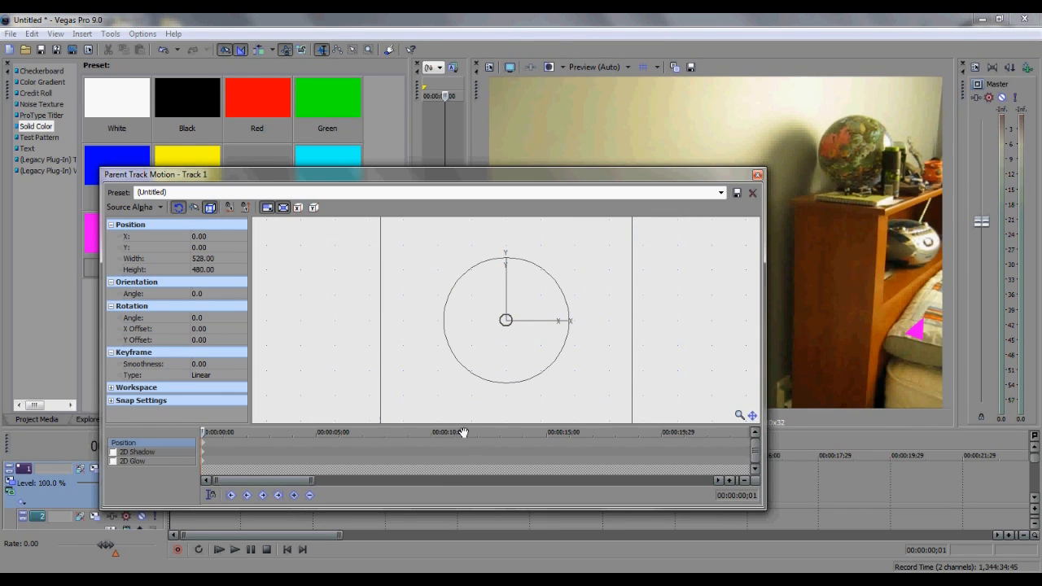
scroll(415, 457, up, 3)
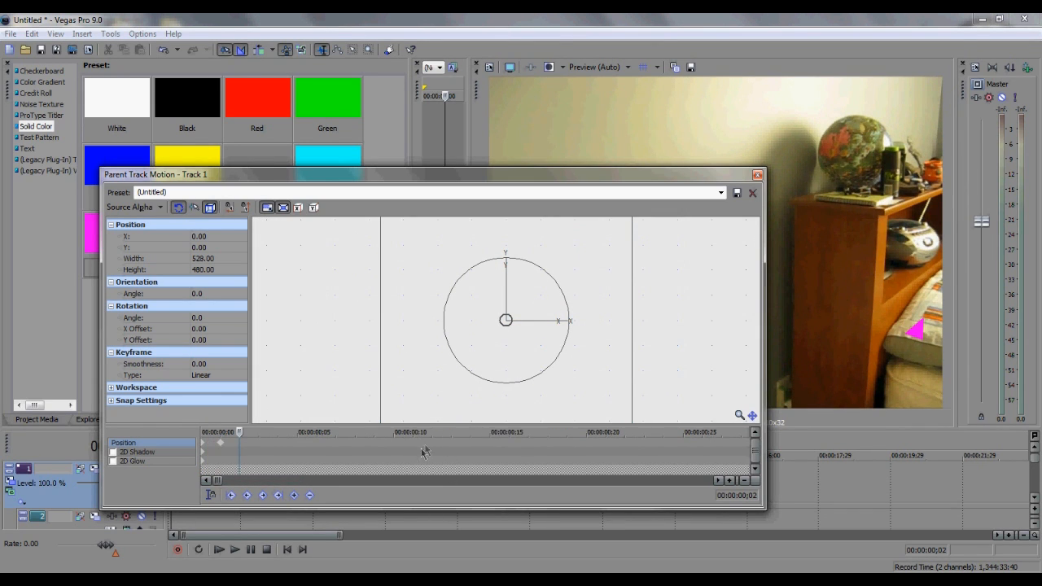
click(562, 387)
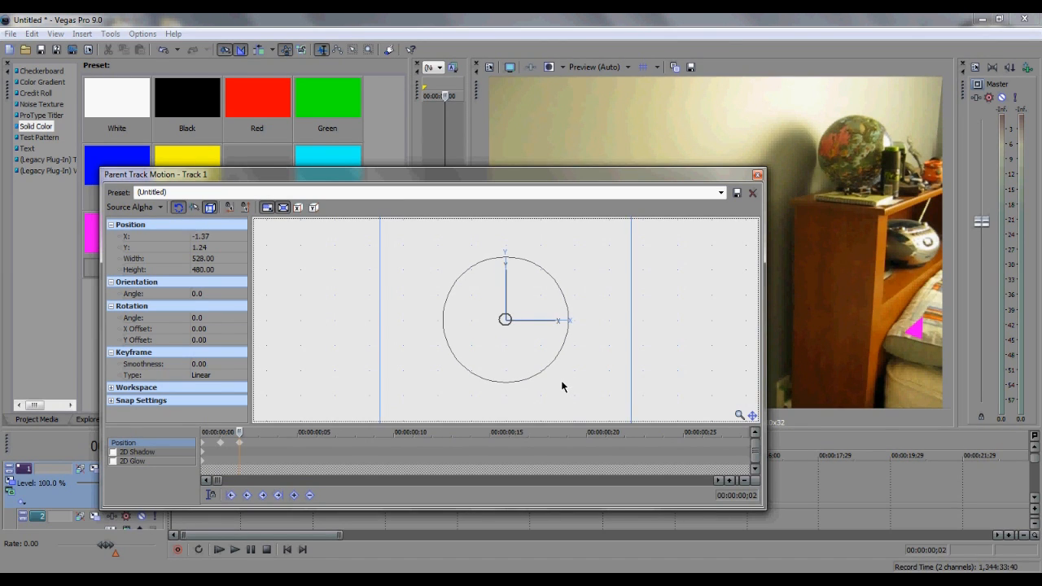
key(Up)
Step: Continue keyframing the parent position frame by frame so the marker follows the pillow, with X -6.84, Y 1.24 at 00:00:00;06
click(446, 431)
key(Right)
click(579, 389)
key(Left)
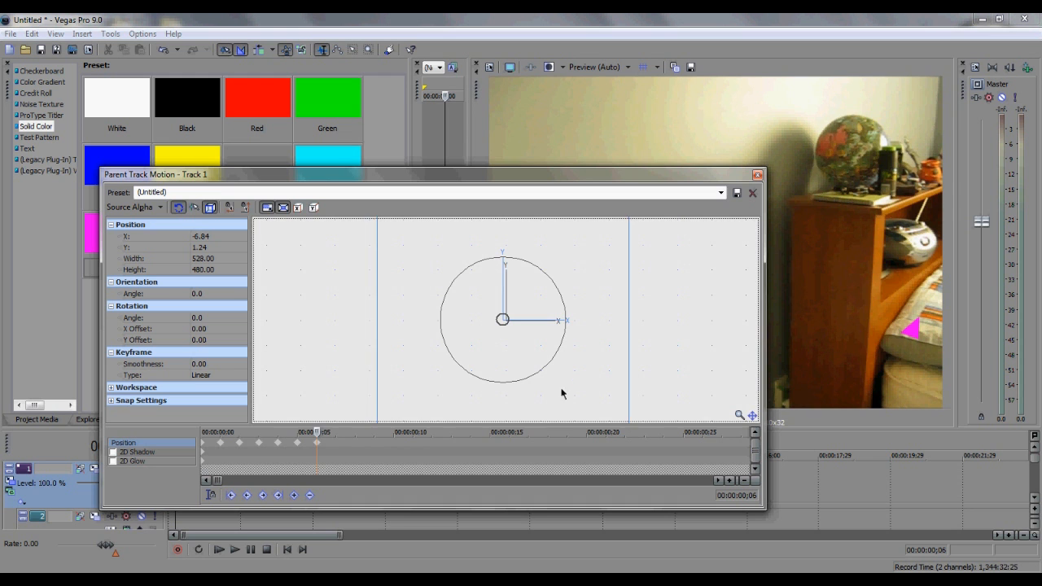
drag(563, 384, 577, 400)
key(Right)
key(Right)
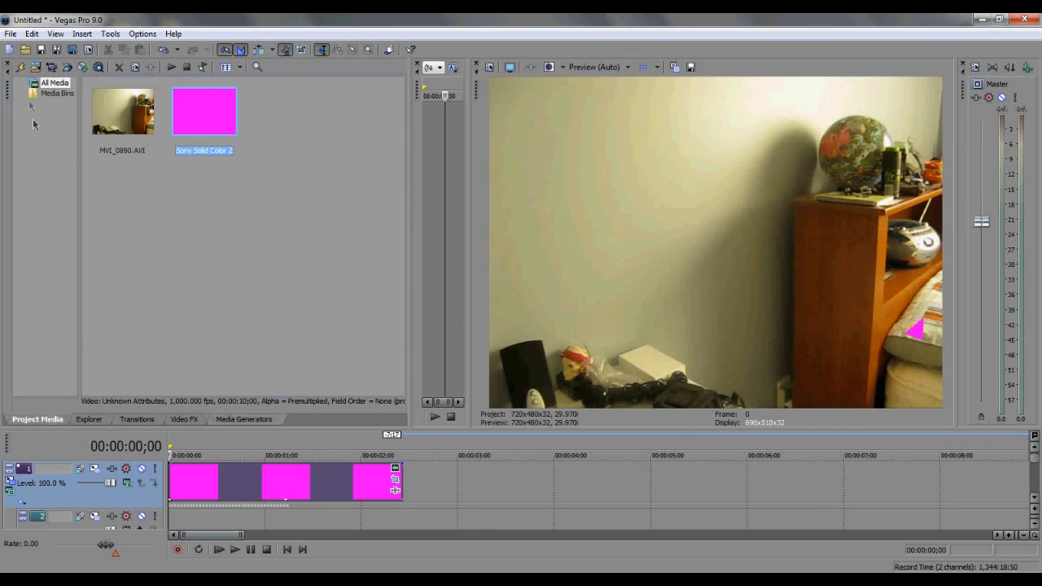
Step: Import Explosion_01.mov from the 08. Explosions folder of Action Essentials 2 720p Disk 1 into the project media
click(35, 68)
click(376, 179)
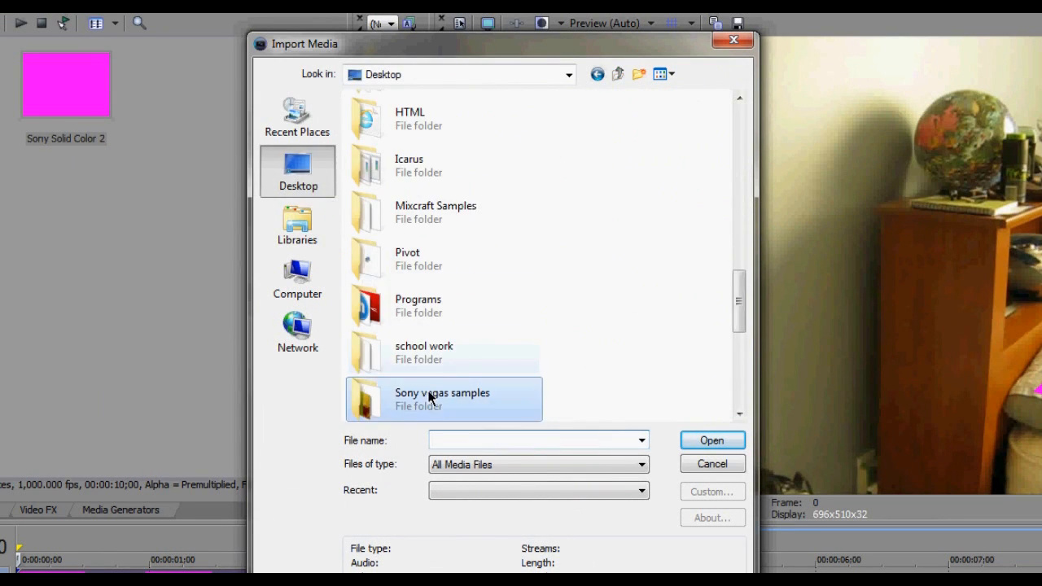
double_click(473, 341)
double_click(399, 205)
double_click(399, 138)
double_click(400, 120)
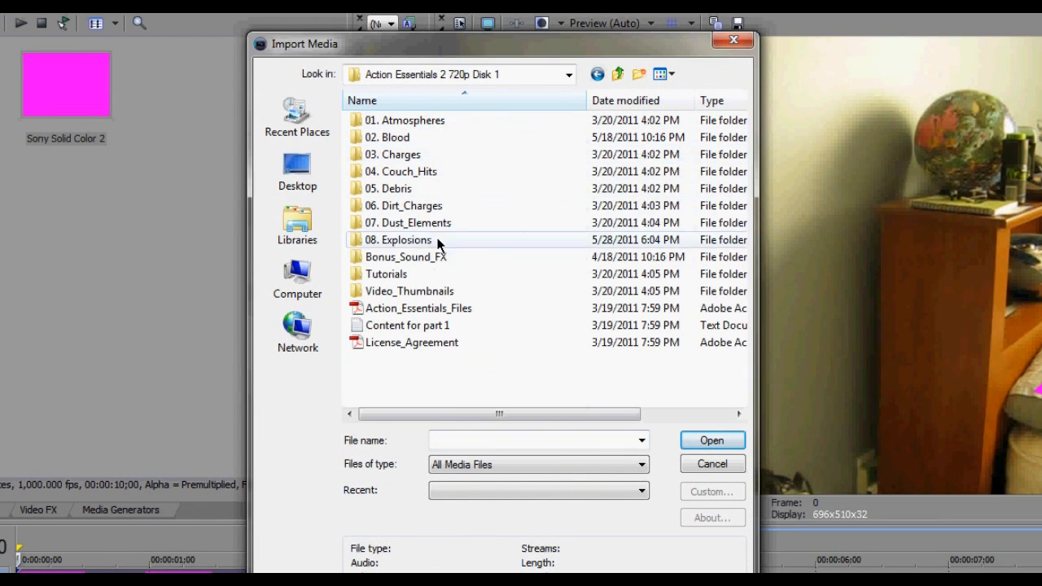
double_click(437, 240)
click(490, 160)
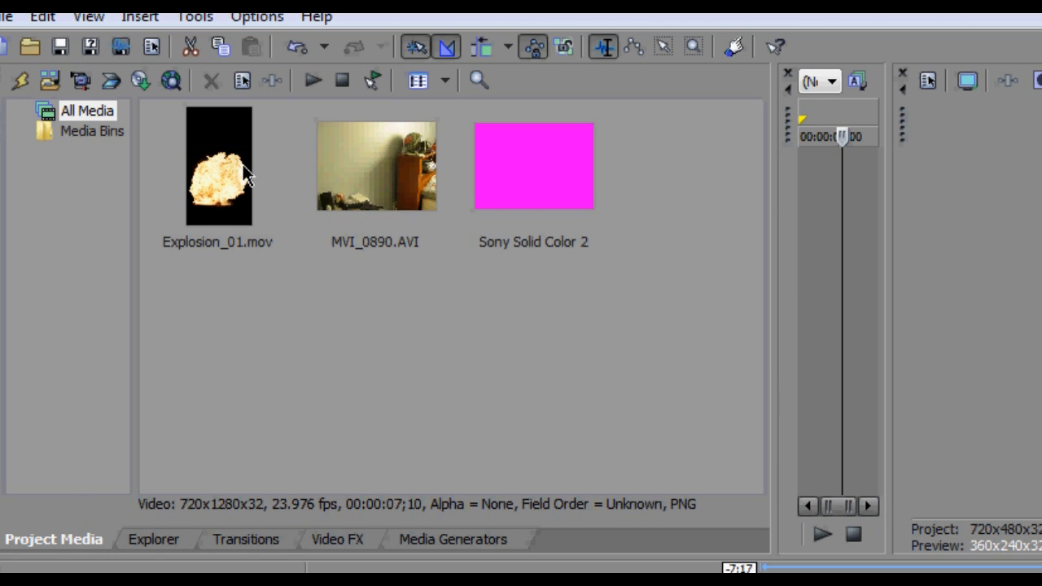
Step: Place Explosion_01.mov at the start of track 2 and slightly lower the explosion event's opacity
drag(245, 175, 296, 278)
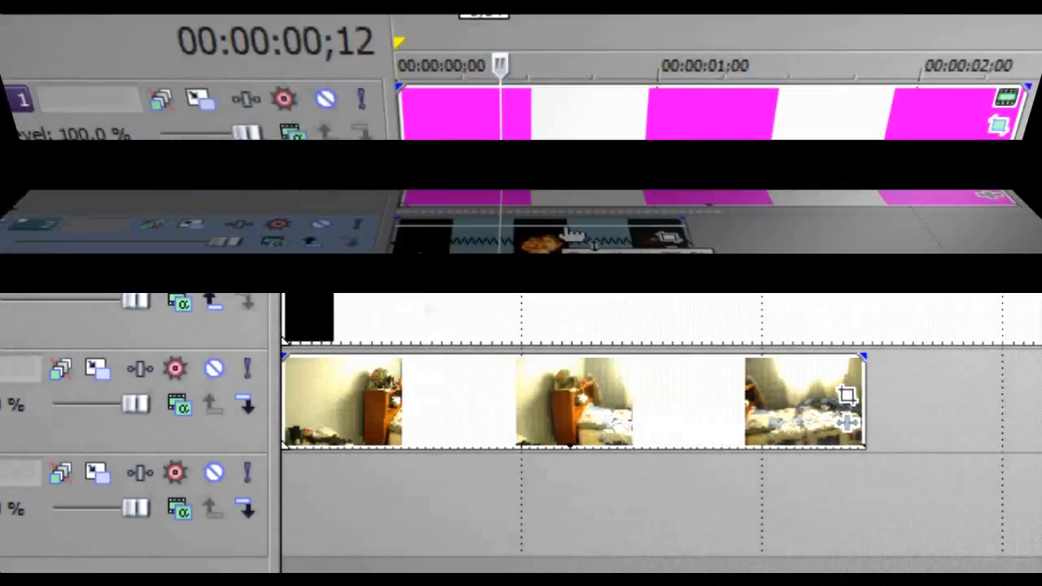
drag(570, 221, 574, 236)
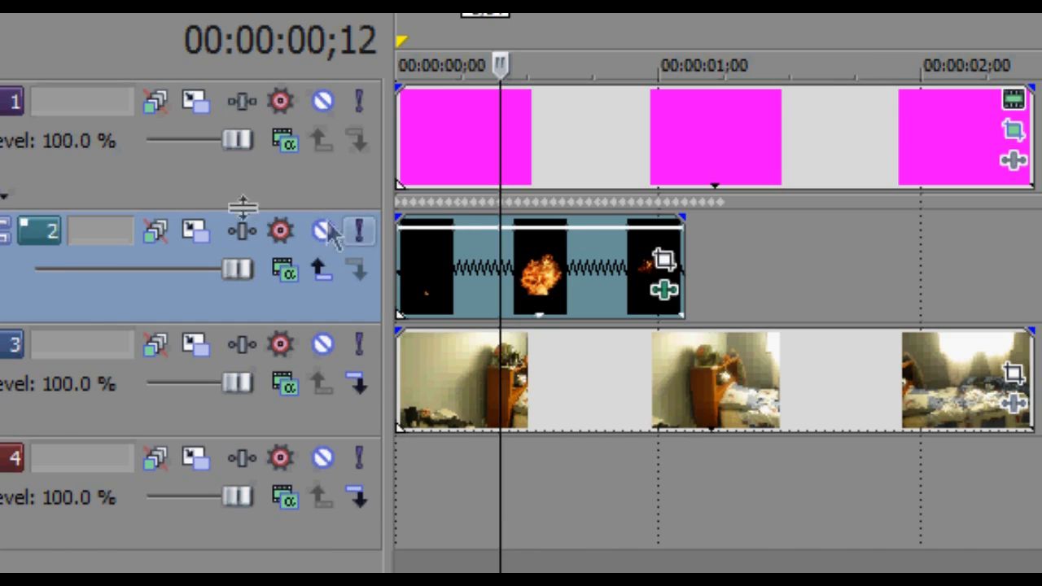
Step: In track 2's Track Motion, shrink the explosion and position it over the globe on the bookcase
click(195, 236)
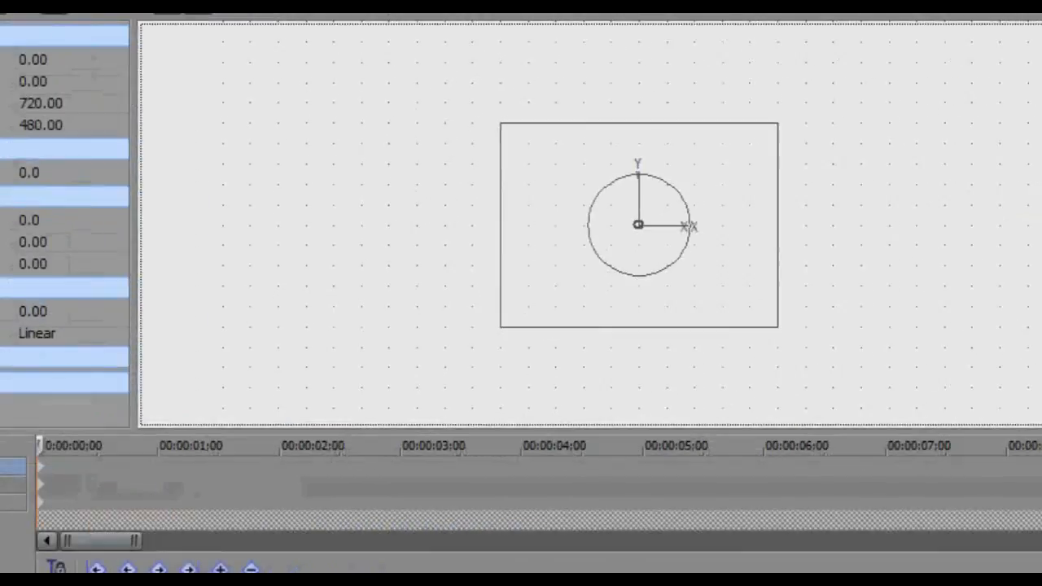
drag(504, 284, 531, 241)
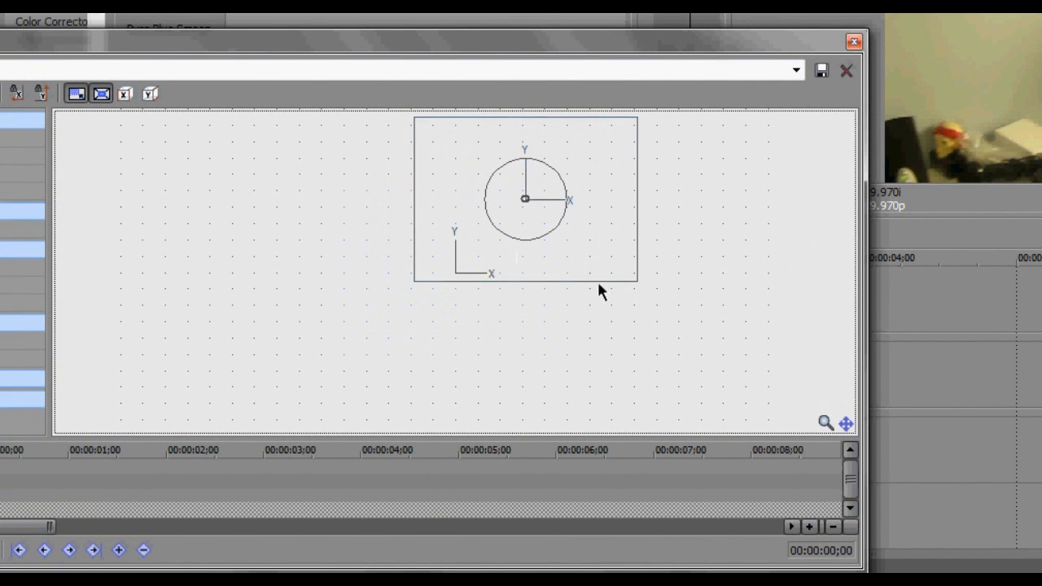
drag(637, 281, 580, 249)
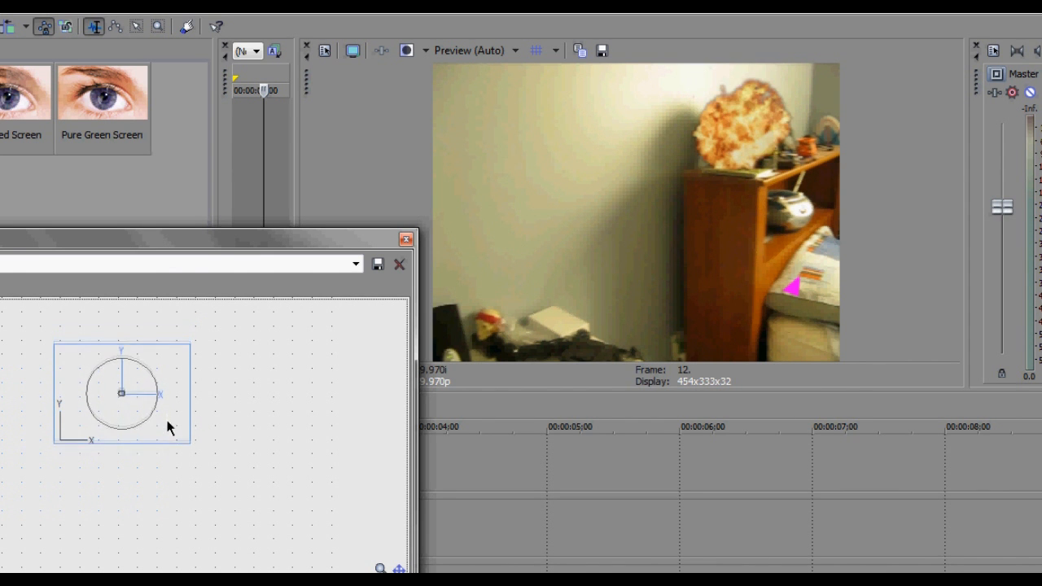
drag(167, 427, 169, 424)
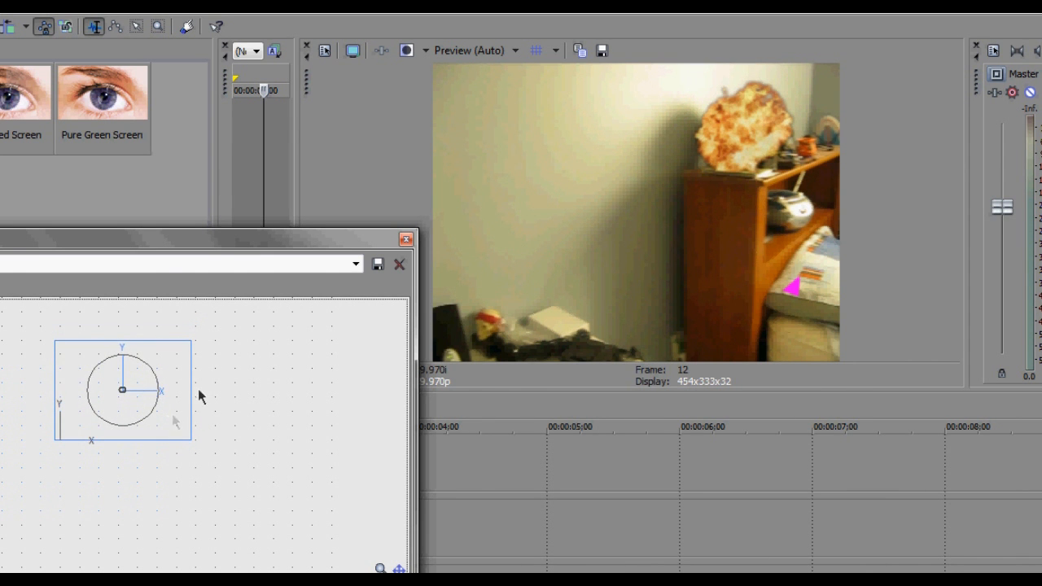
click(405, 240)
Step: Lower the magenta event's opacity all the way to hide the marker, and play back the composite
key(space)
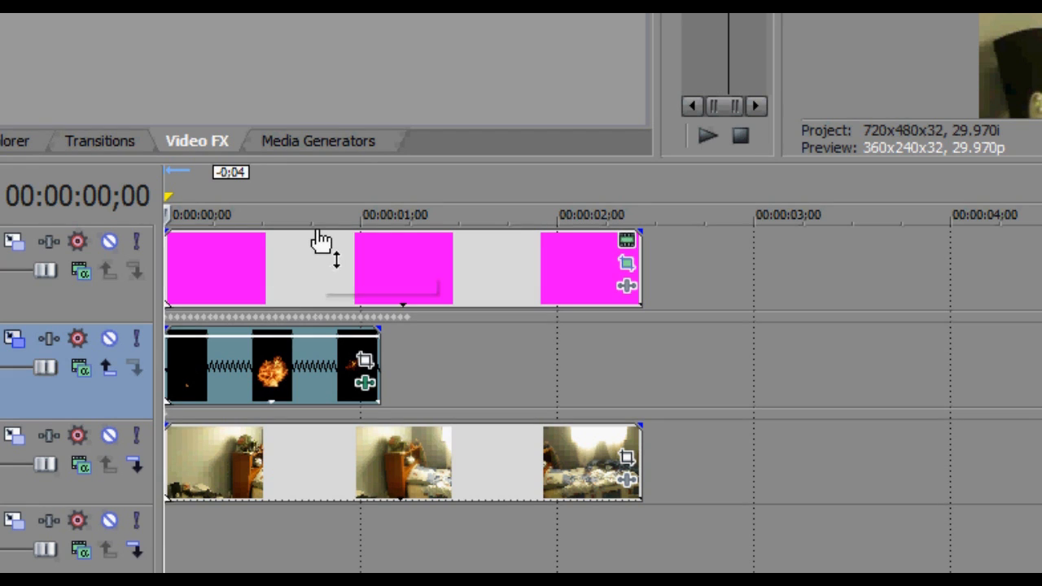
drag(320, 242, 317, 345)
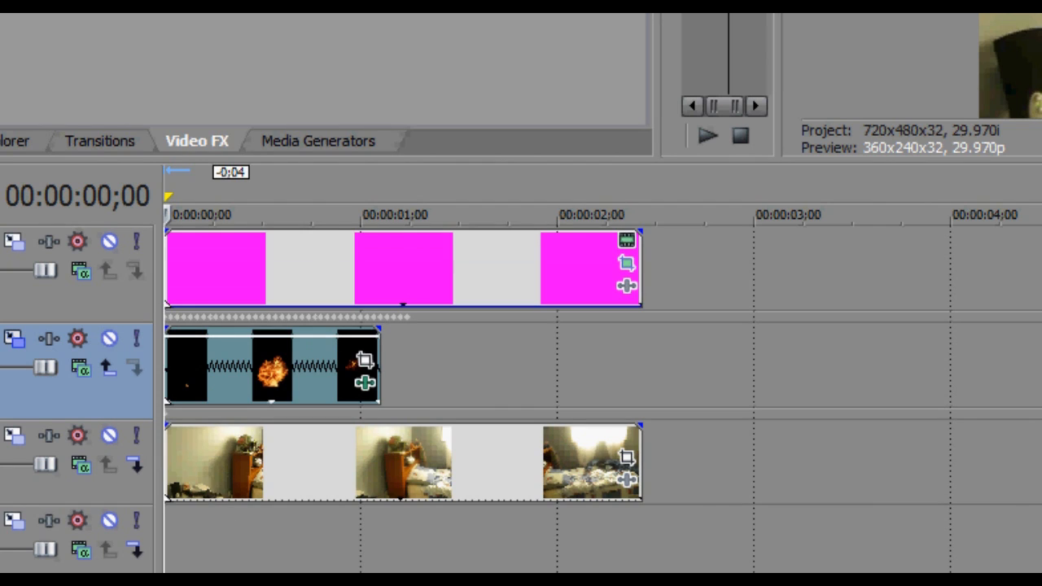
key(space)
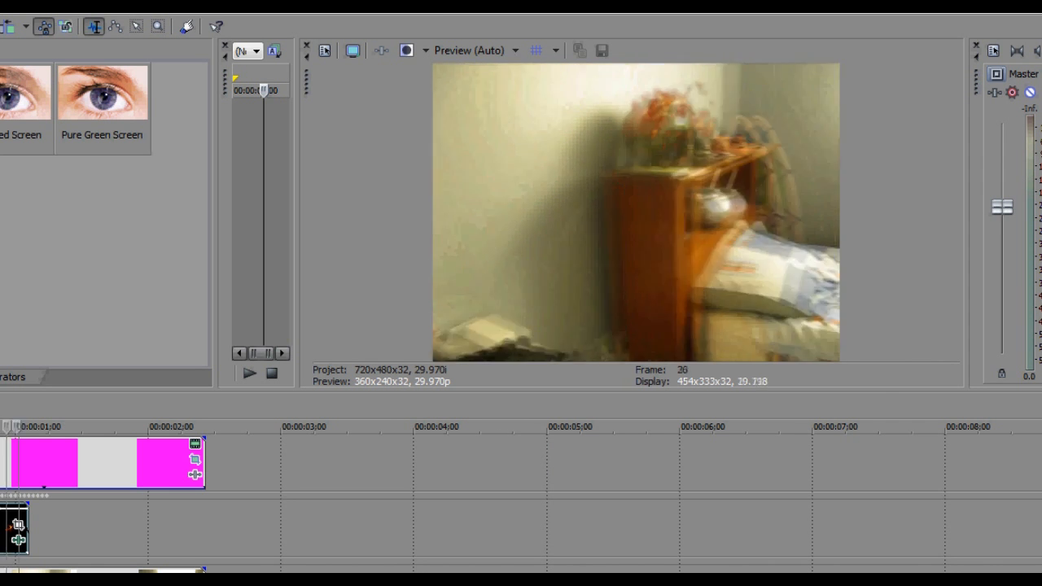